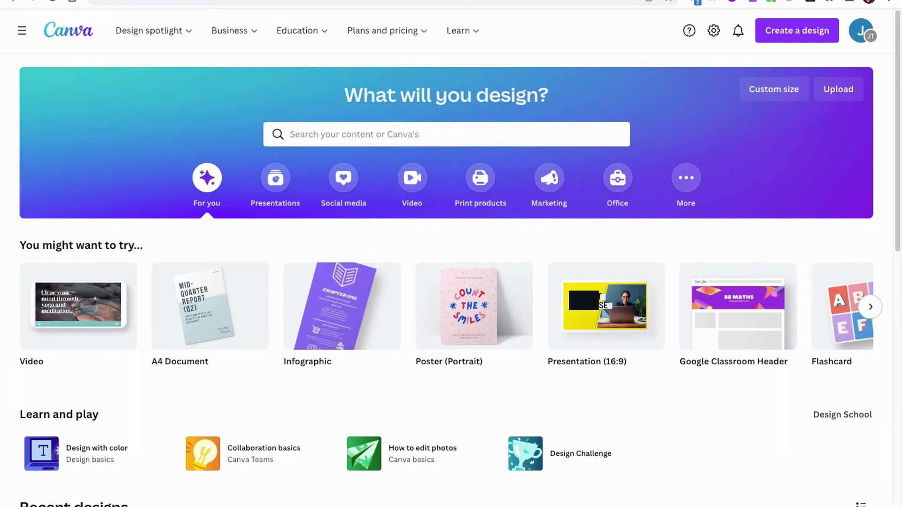
# Step: Search templates for 'email signature' and open the brown Financial Analyst signature template
pyautogui.click(299, 138)
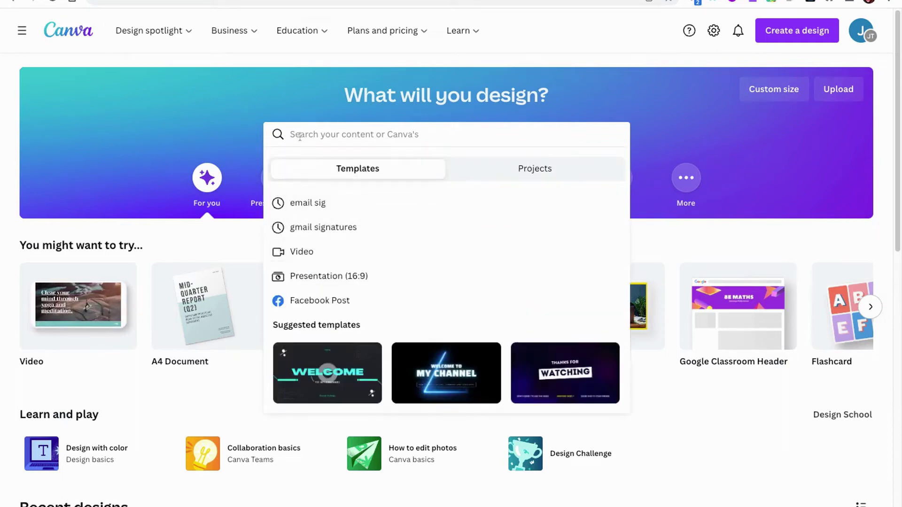
pyautogui.write('email sign')
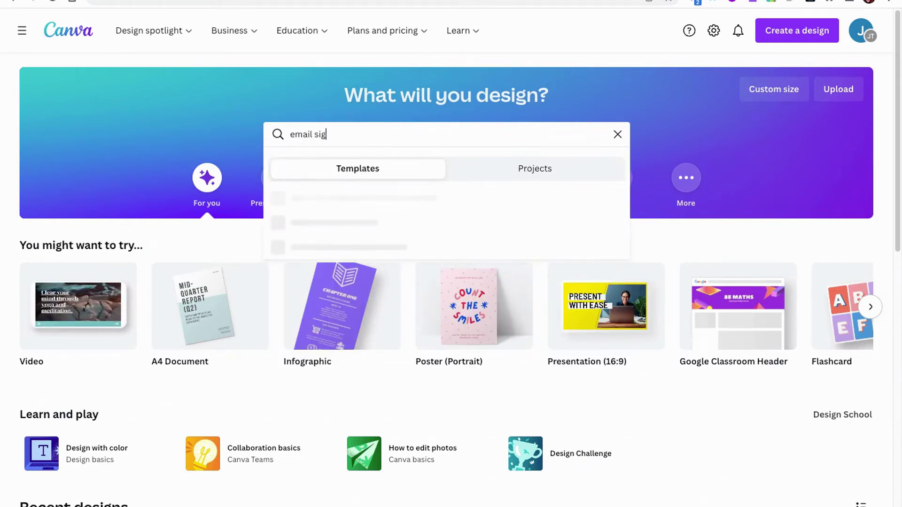
pyautogui.write('ature')
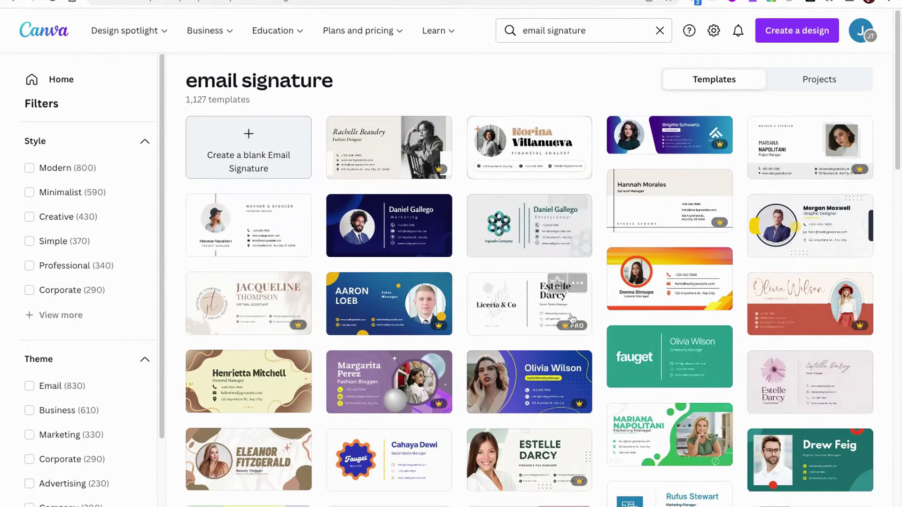
pyautogui.scroll(-1, 543, 358)
pyautogui.scroll(-3, 543, 358)
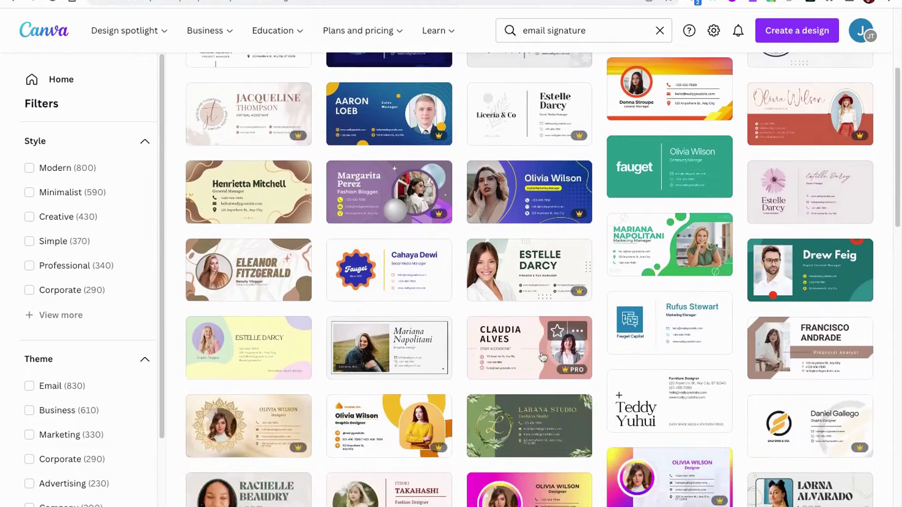
pyautogui.click(783, 360)
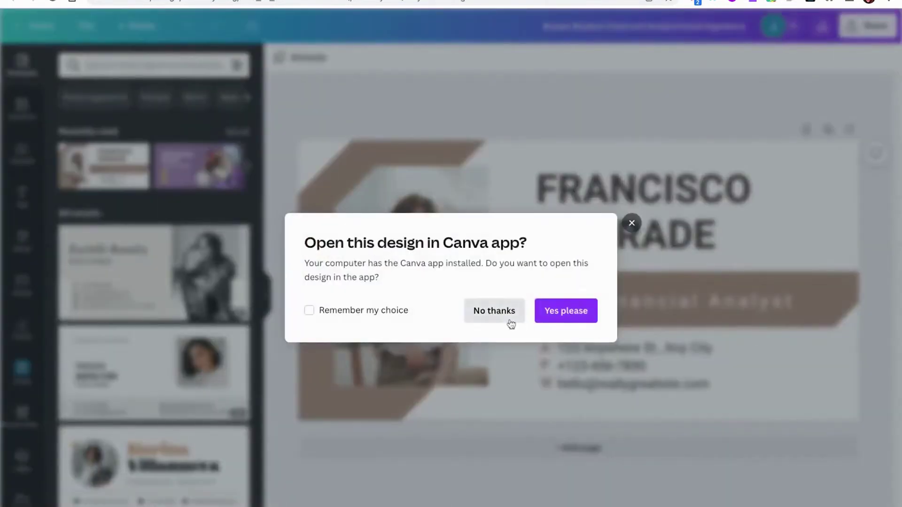
# Step: Dismiss the app prompt, replace the sample name with the educator's full name, and delete the A, P, W labels
pyautogui.click(495, 311)
pyautogui.click(606, 193)
pyautogui.click(608, 193)
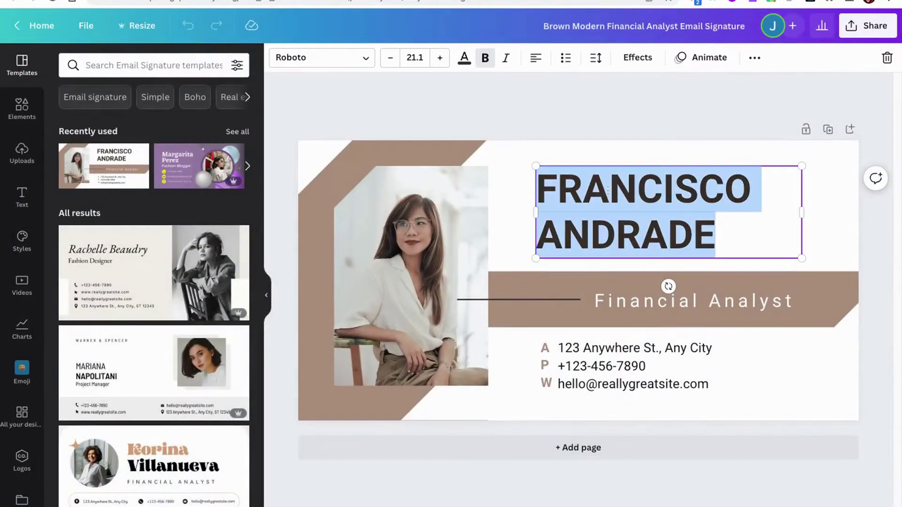
pyautogui.write('JOLI BOUCHER')
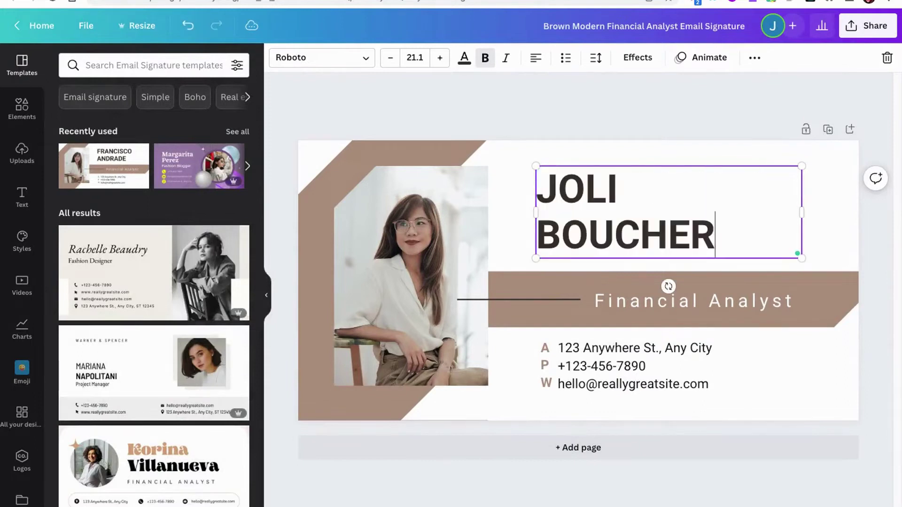
pyautogui.click(548, 359)
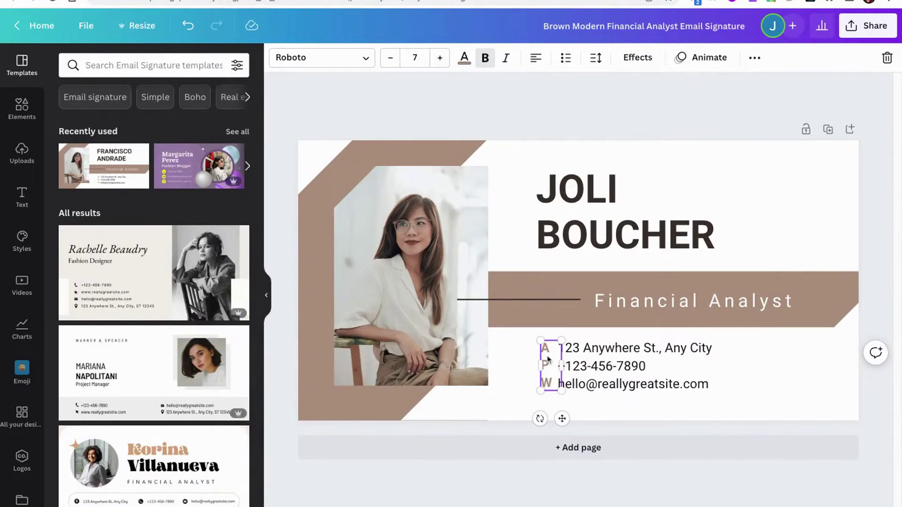
pyautogui.press('Delete')
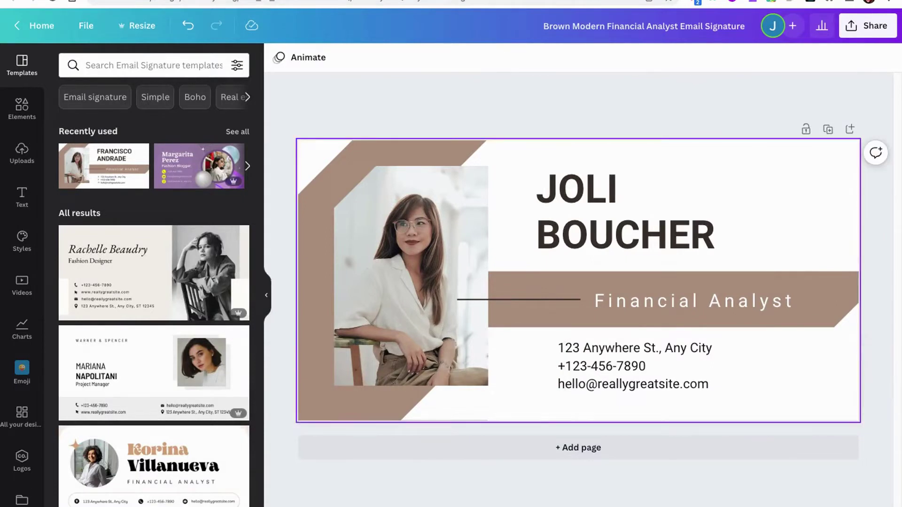
# Step: Search Elements for 'email' and place a small outlined envelope icon beside the address line
pyautogui.click(22, 108)
pyautogui.click(144, 67)
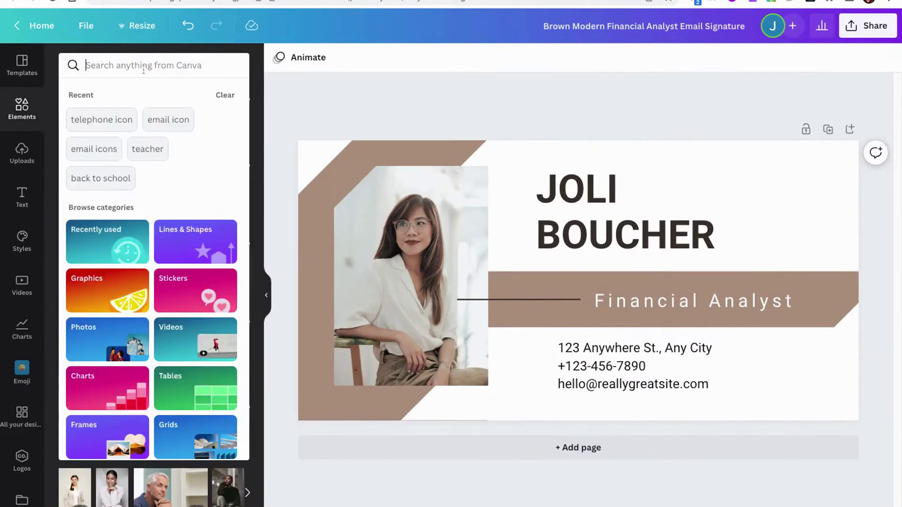
pyautogui.write('emails')
pyautogui.press('BackSpace')
pyautogui.press('BackSpace')
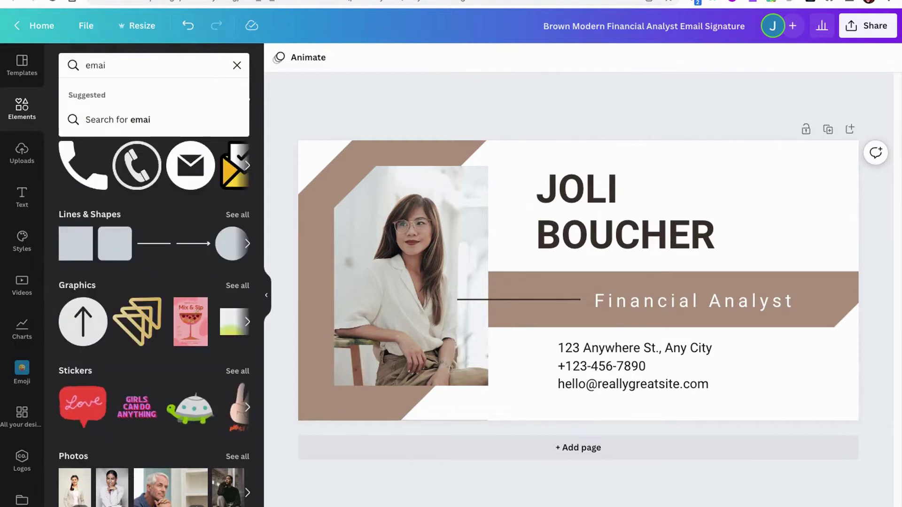
pyautogui.write('l')
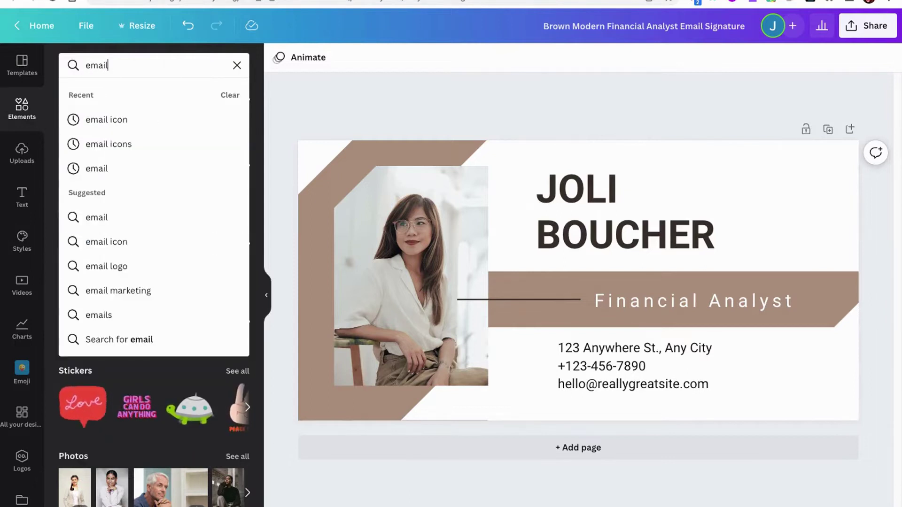
pyautogui.click(110, 125)
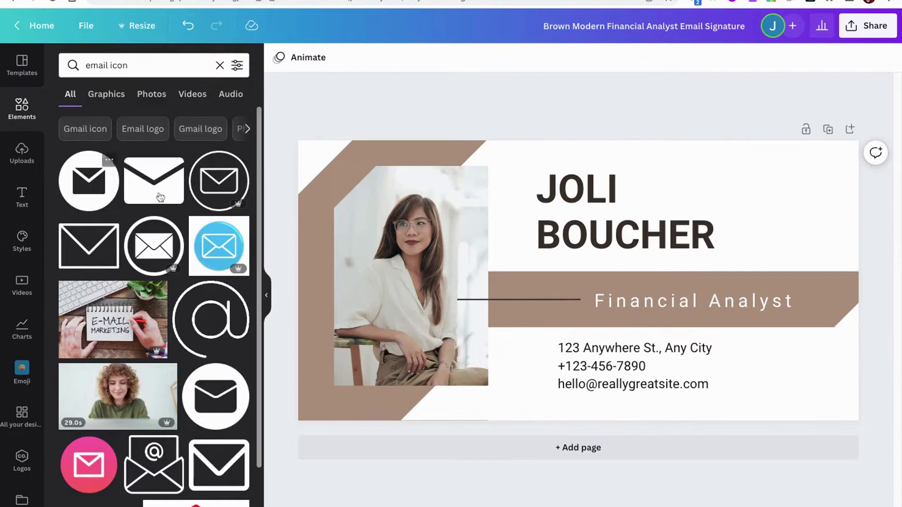
pyautogui.click(230, 193)
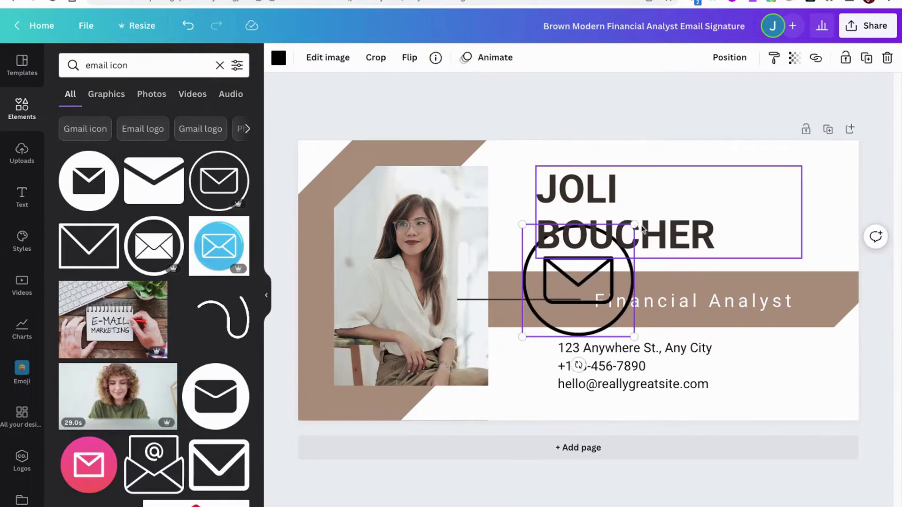
pyautogui.moveTo(636, 226); pyautogui.dragTo(541, 348)
# Step: Add a 14×14 outlined phone icon from a phone search beside the phone number
pyautogui.click(99, 65)
pyautogui.doubleClick(100, 66)
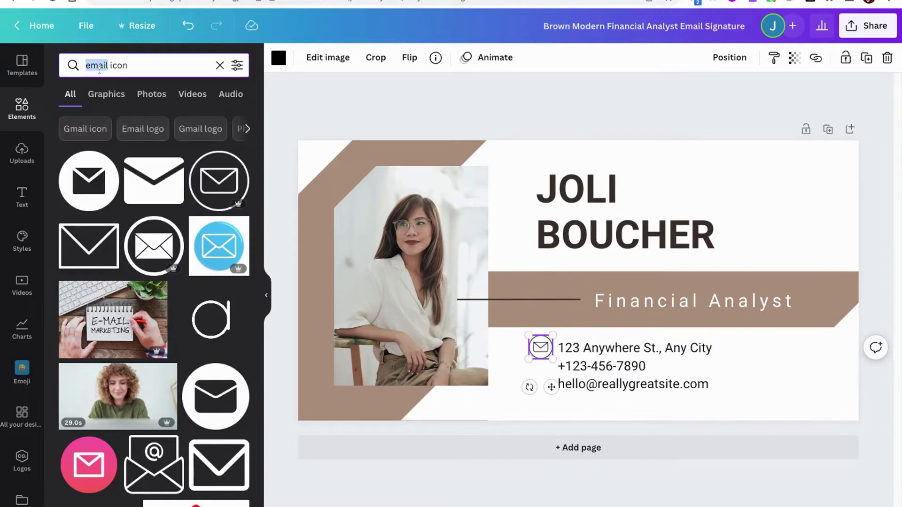
pyautogui.write('pho')
pyautogui.click(225, 121)
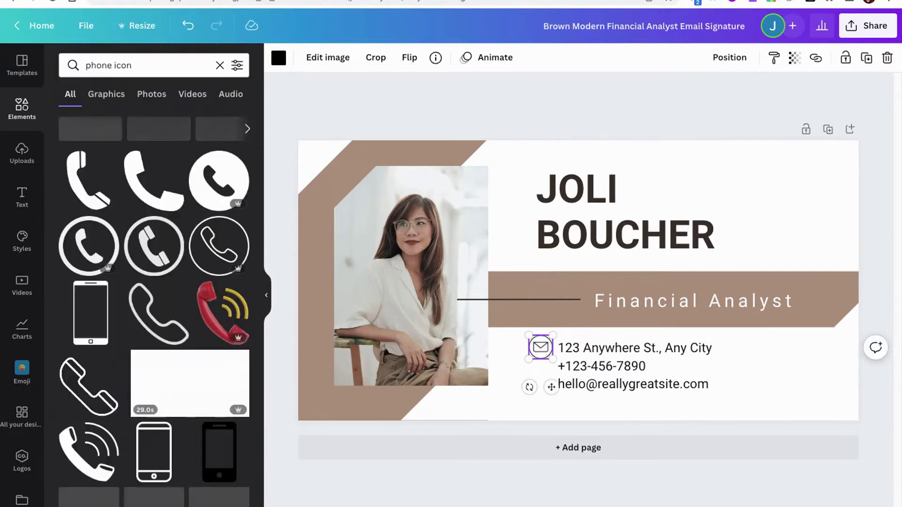
pyautogui.click(219, 246)
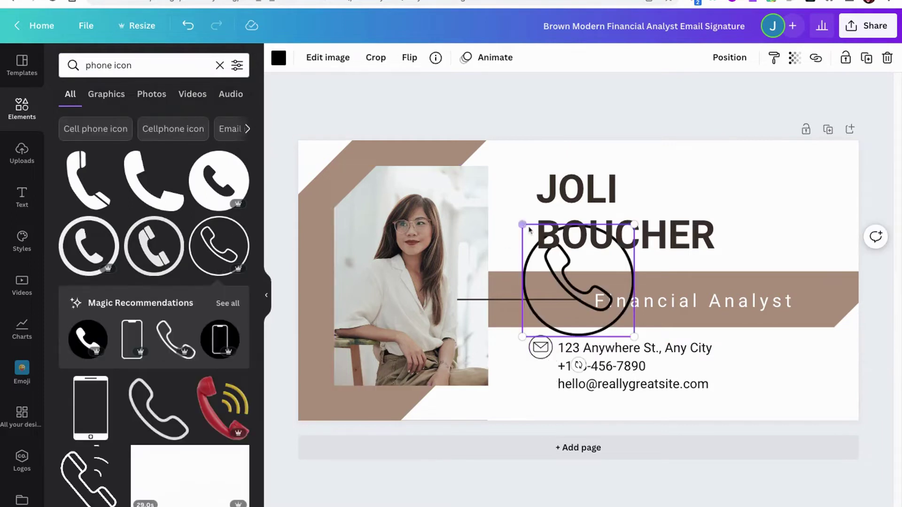
pyautogui.moveTo(635, 226); pyautogui.dragTo(543, 364)
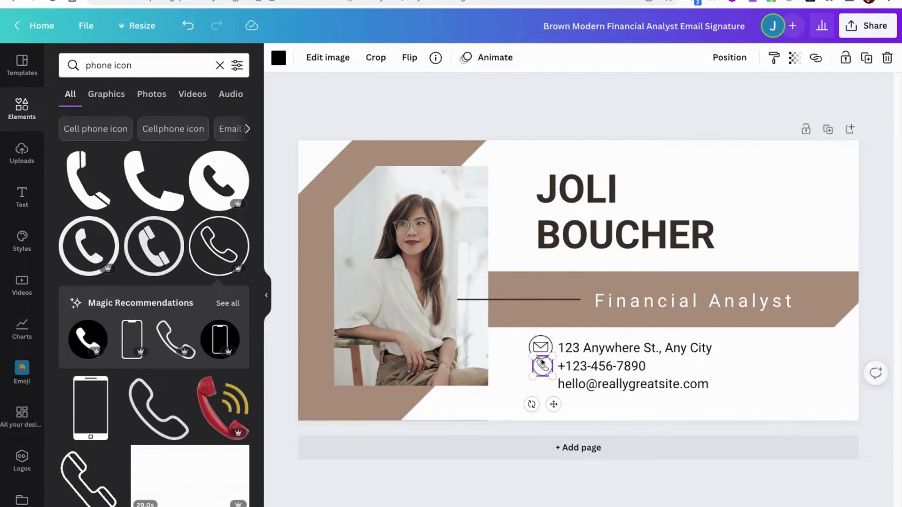
# Step: Resize the envelope icon to match the phone icon and align the phone beneath it
pyautogui.click(542, 347)
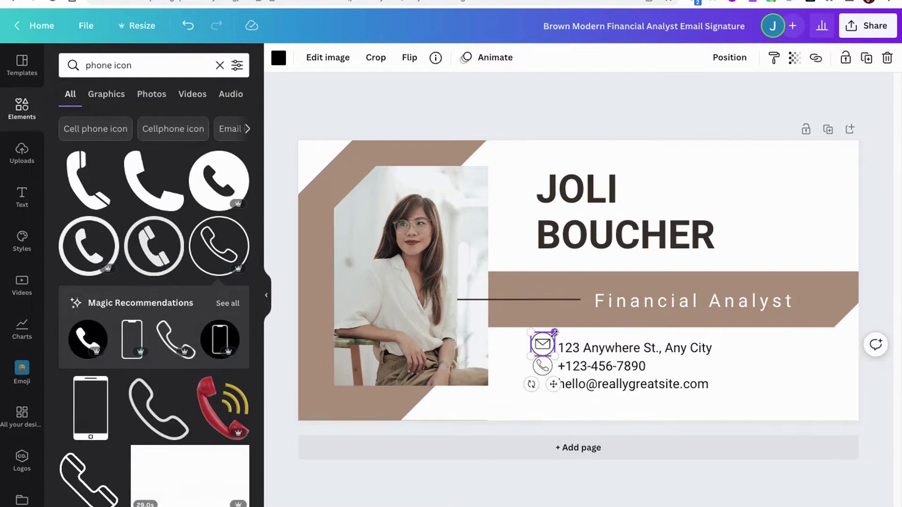
pyautogui.moveTo(555, 333); pyautogui.dragTo(553, 337)
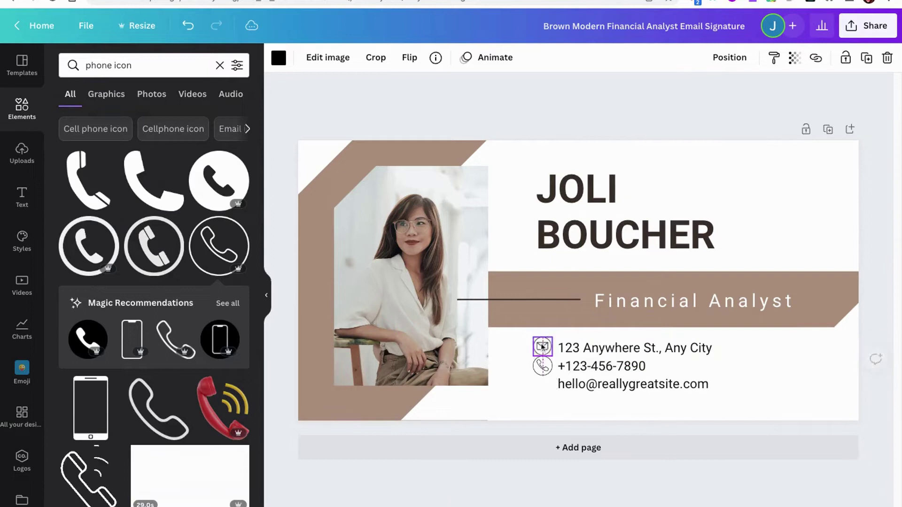
pyautogui.click(542, 365)
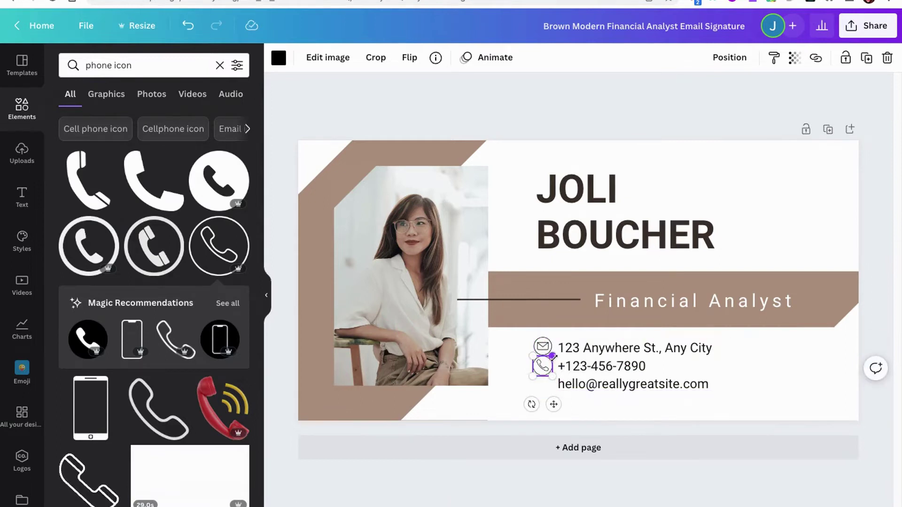
pyautogui.moveTo(539, 369); pyautogui.dragTo(540, 369)
pyautogui.click(516, 371)
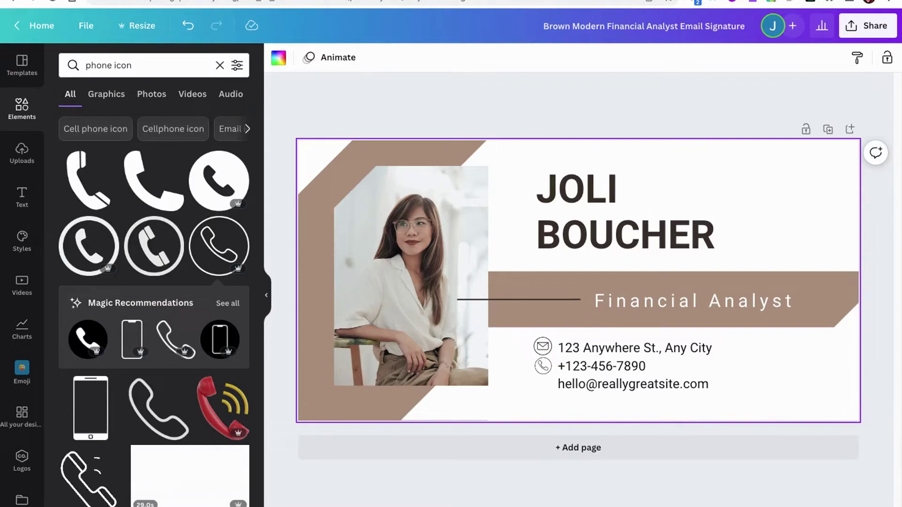
# Step: Delete the template's stock photo, then undo to restore the photo frame
pyautogui.click(409, 276)
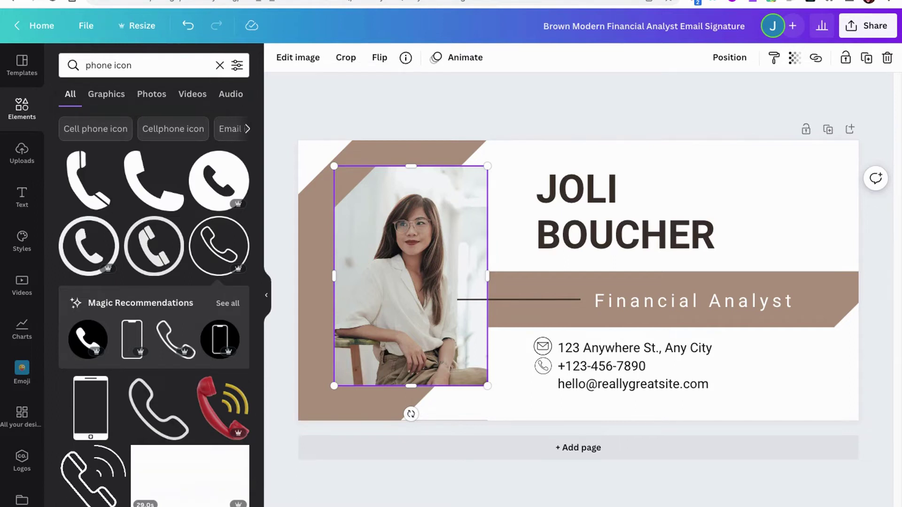
pyautogui.press('Delete')
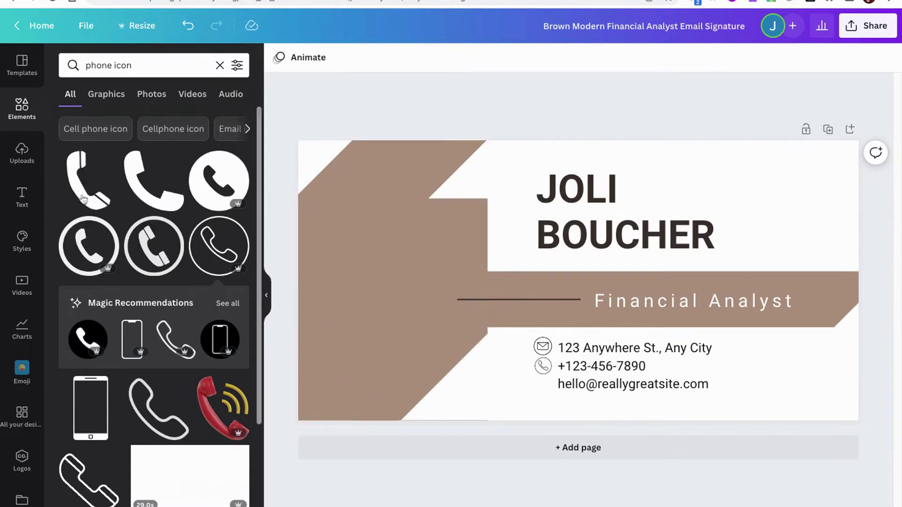
pyautogui.click(184, 26)
# Step: Drag the educator's uploaded headshot from Uploads into the photo frame
pyautogui.click(22, 152)
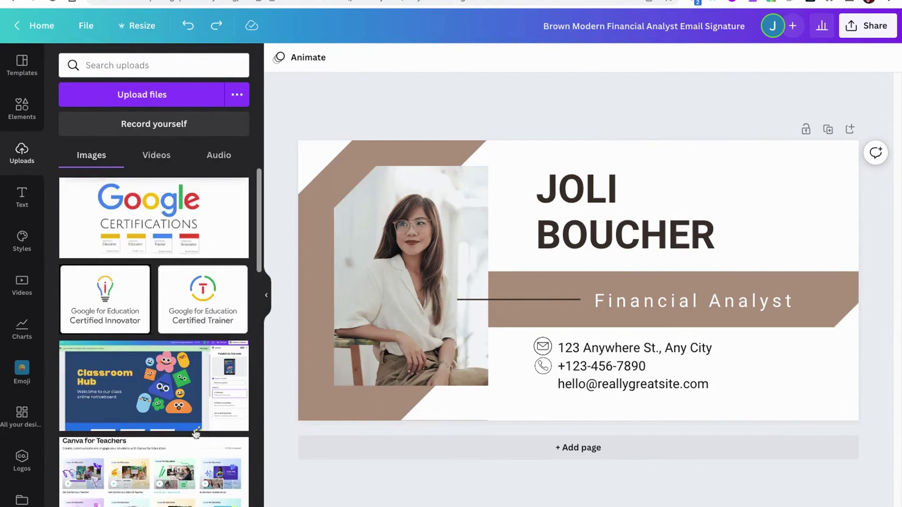
pyautogui.scroll(-20, 196, 433)
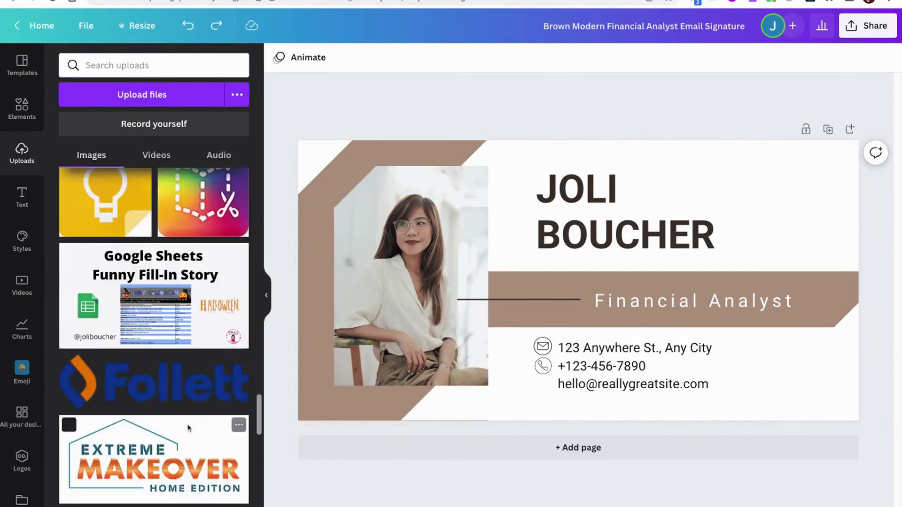
pyautogui.scroll(-15, 188, 428)
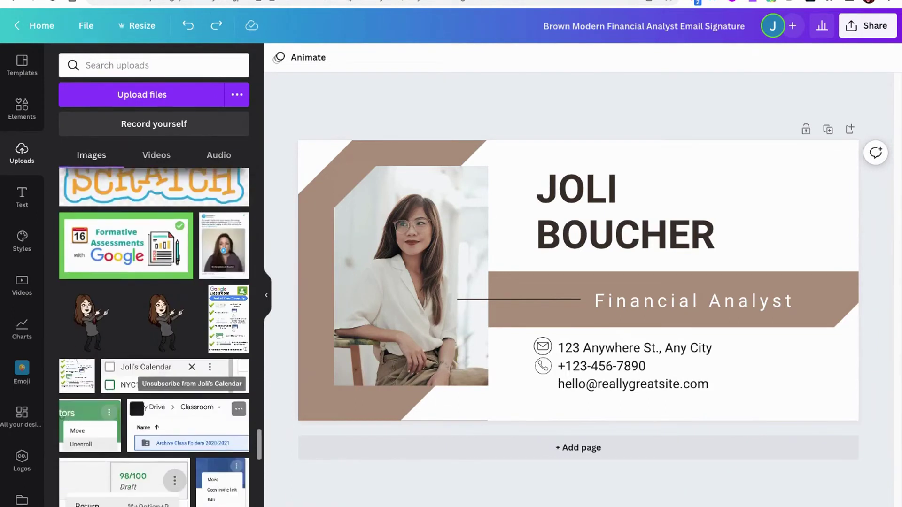
pyautogui.scroll(-15, 99, 324)
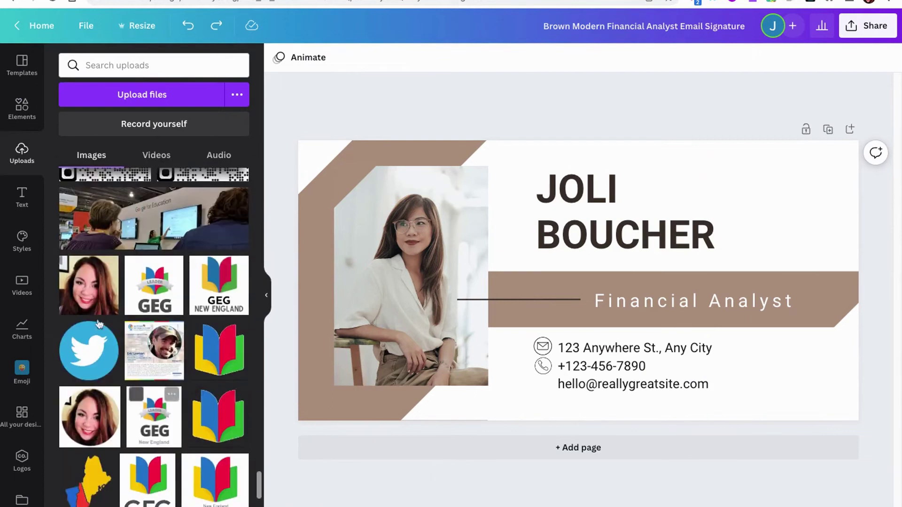
pyautogui.moveTo(91, 303); pyautogui.dragTo(364, 304)
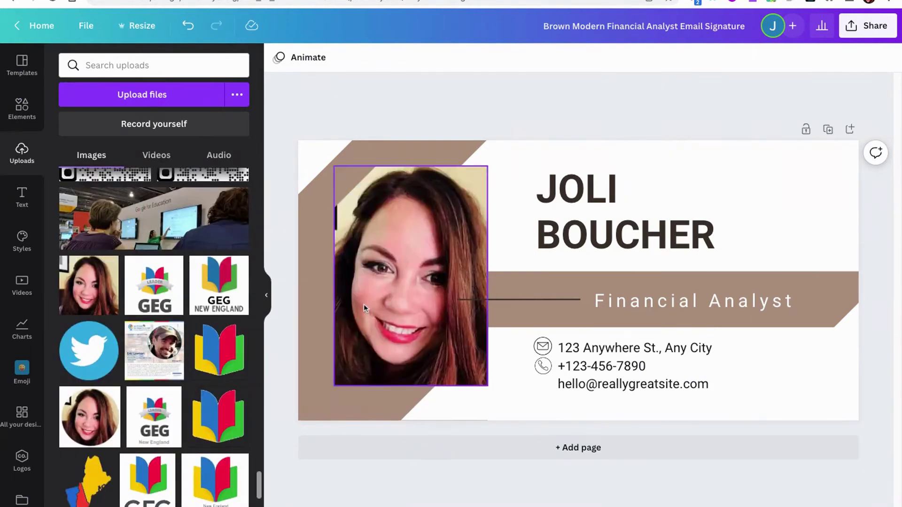
pyautogui.click(308, 376)
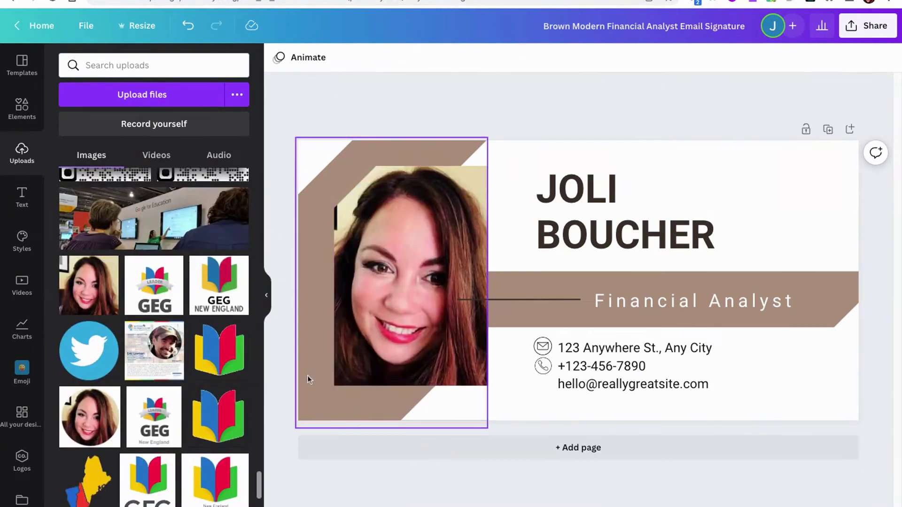
pyautogui.click(504, 417)
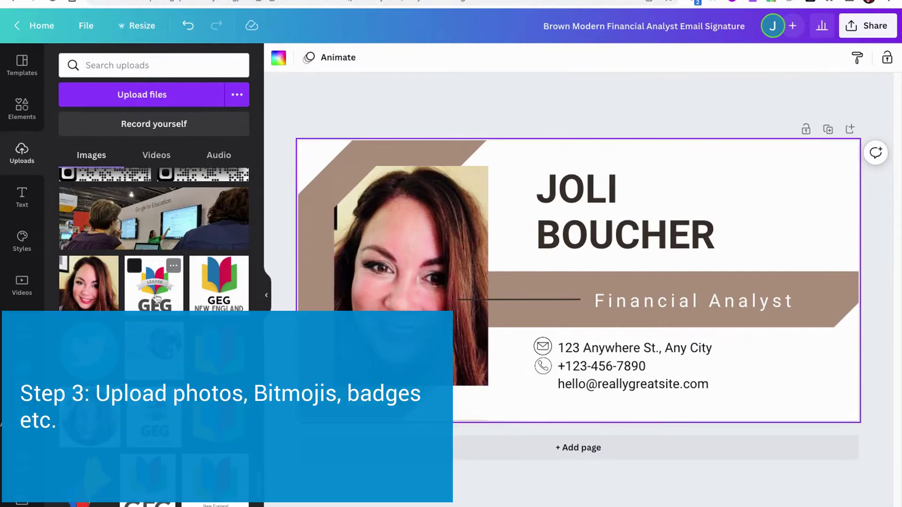
# Step: Add the GEG Leader and Google Certified Trainer badges, shrunk and placed beside the contact lines
pyautogui.click(154, 285)
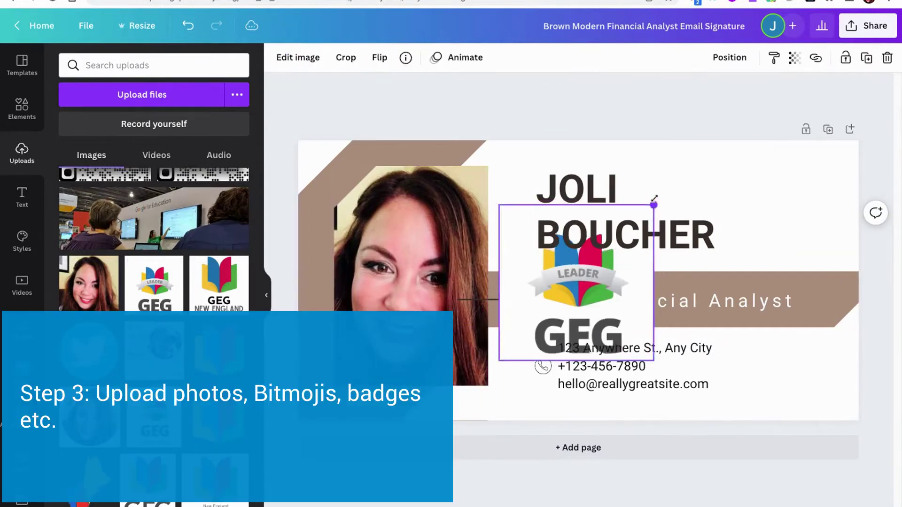
pyautogui.moveTo(658, 200); pyautogui.dragTo(751, 369)
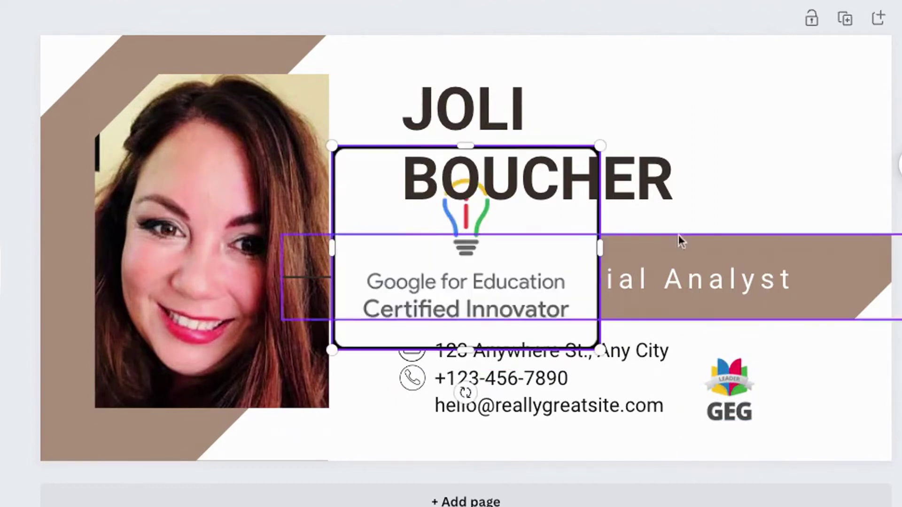
pyautogui.moveTo(600, 145); pyautogui.dragTo(416, 284)
pyautogui.moveTo(374, 316); pyautogui.dragTo(805, 392)
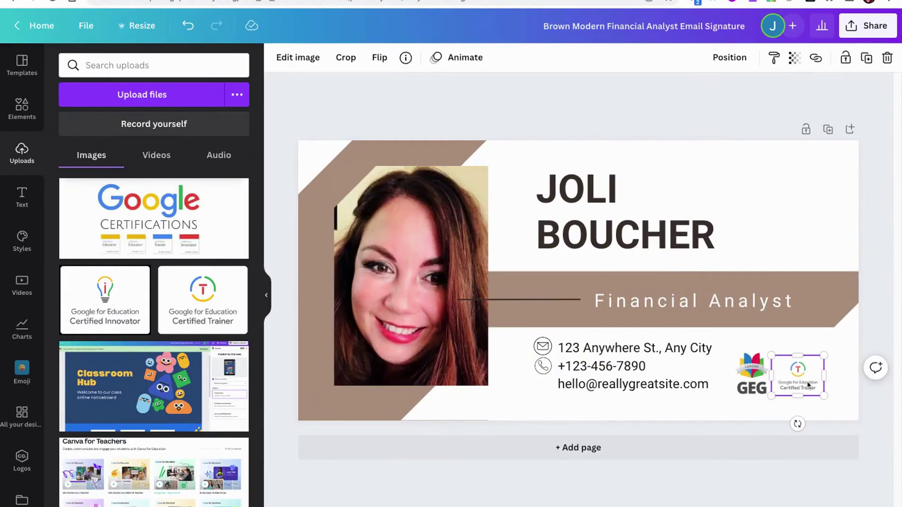
# Step: Remove the portrait photo's background with BG Remover
pyautogui.click(349, 220)
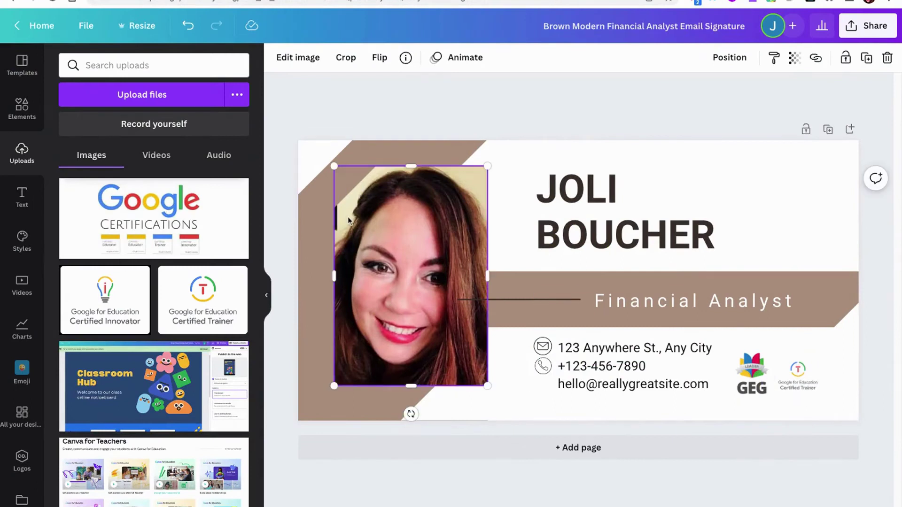
pyautogui.click(298, 57)
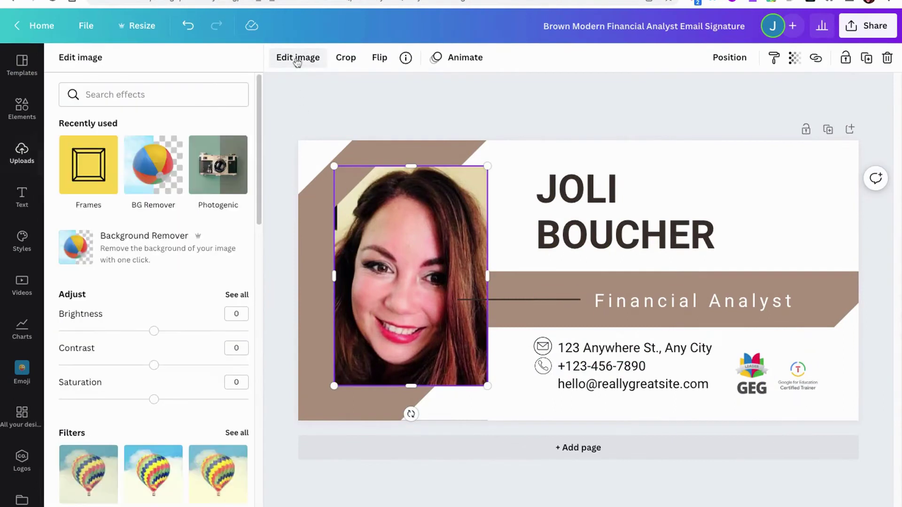
pyautogui.click(156, 196)
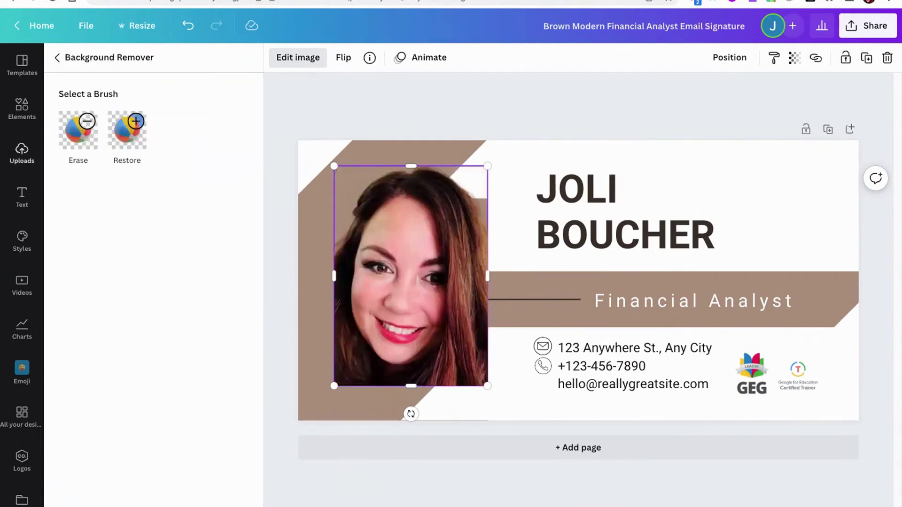
pyautogui.press('Escape')
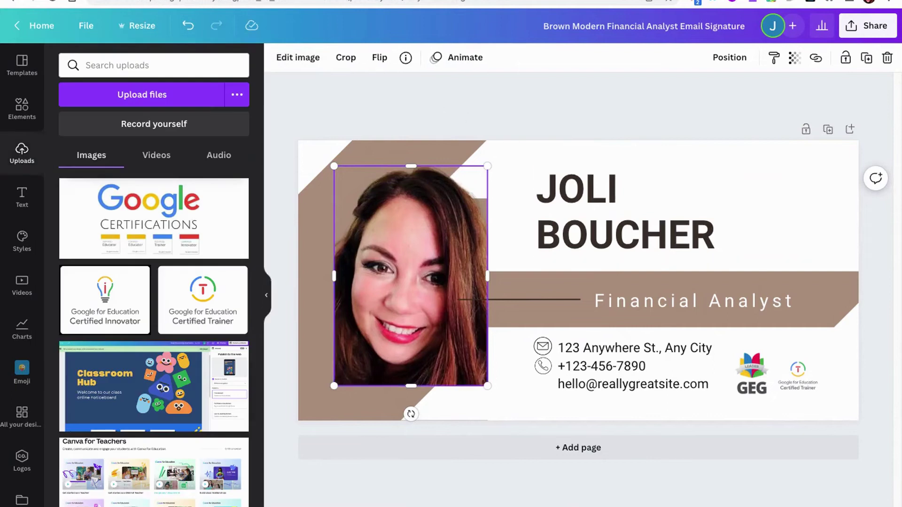
# Step: Change the job title from 'Financial Analyst' to 'Educator'
pyautogui.click(729, 309)
pyautogui.click(730, 309)
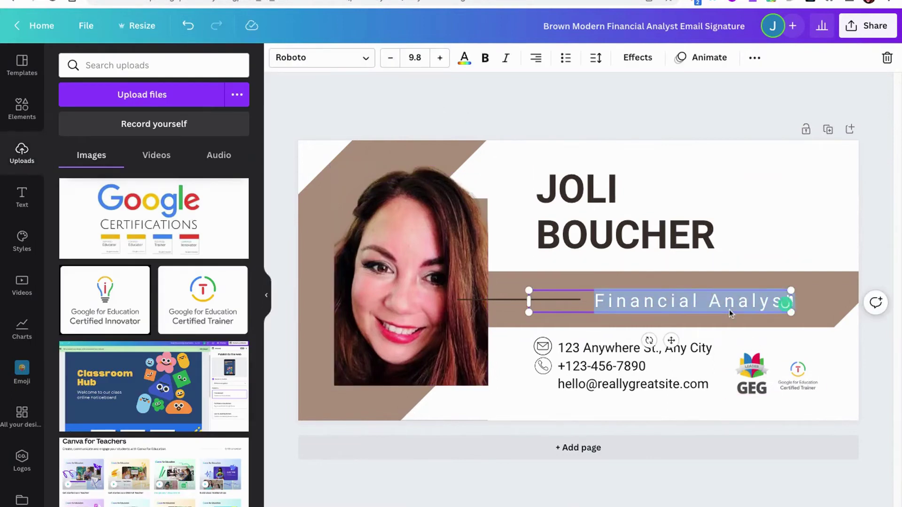
pyautogui.write('Educato')
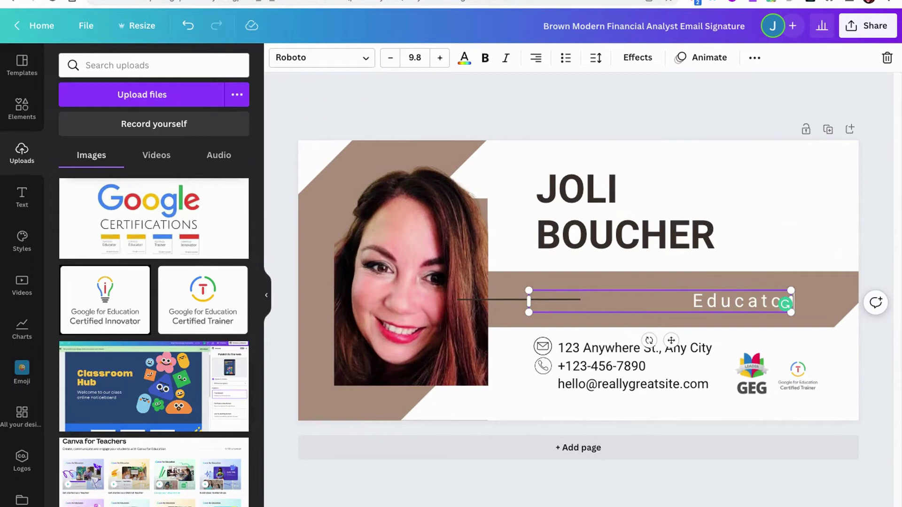
pyautogui.write('r')
pyautogui.click(819, 215)
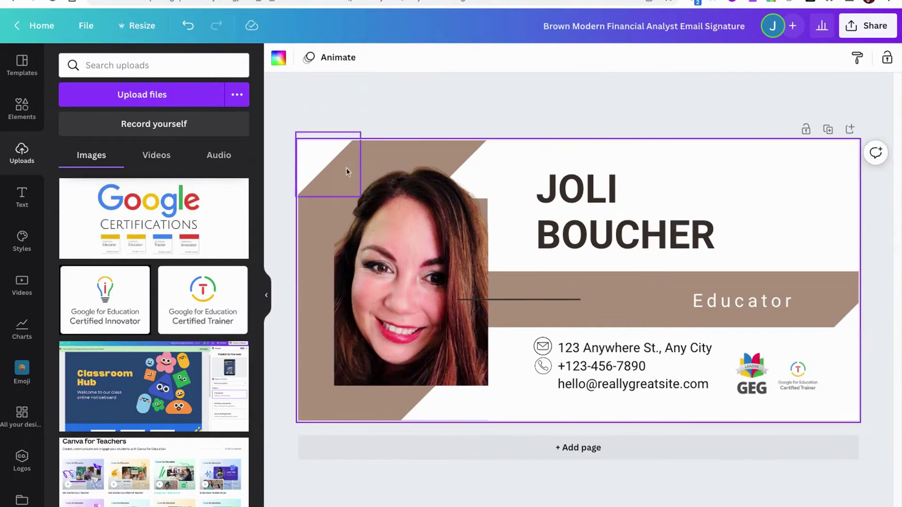
# Step: Recolour the brown left panel and triangle accents to the palette blue
pyautogui.click(315, 227)
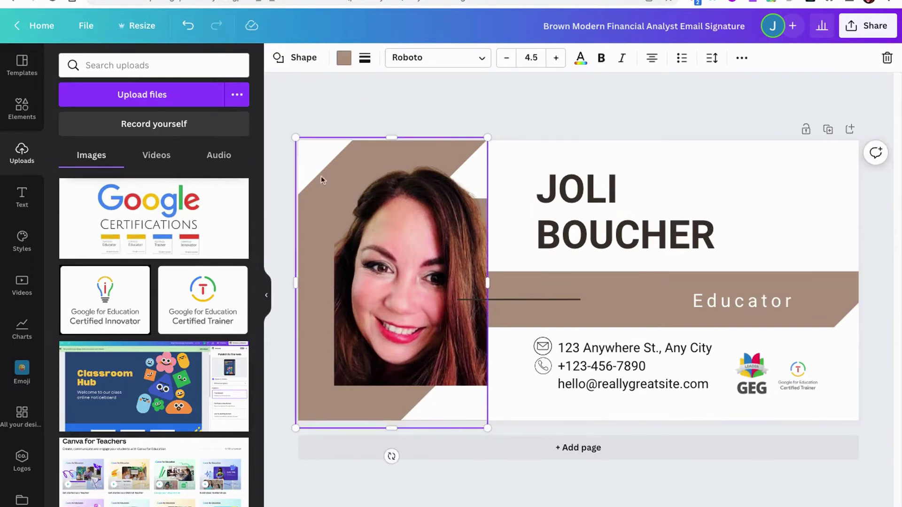
pyautogui.click(348, 59)
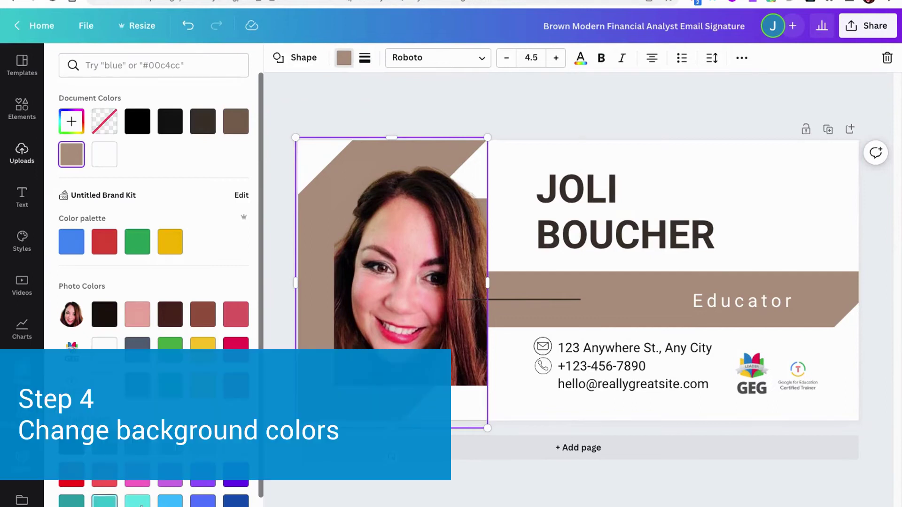
pyautogui.click(127, 500)
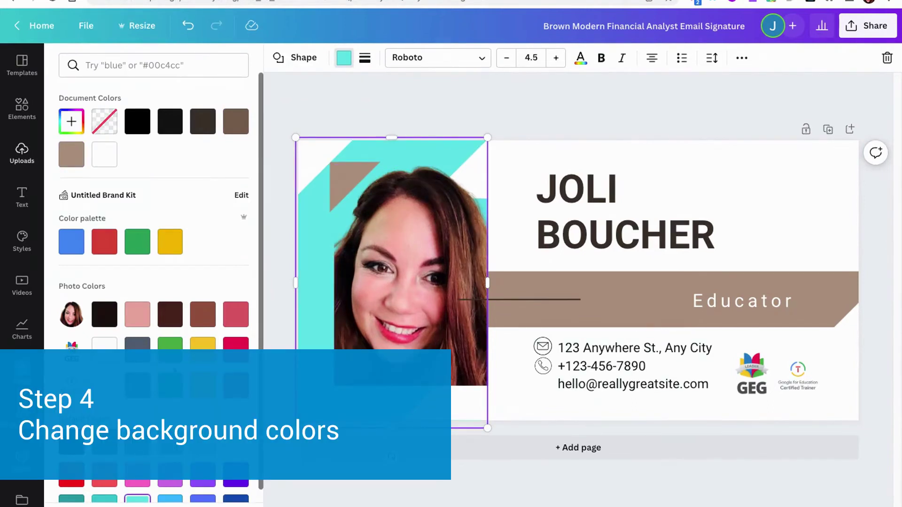
pyautogui.scroll(-2, 74, 221)
pyautogui.click(72, 188)
pyautogui.click(333, 177)
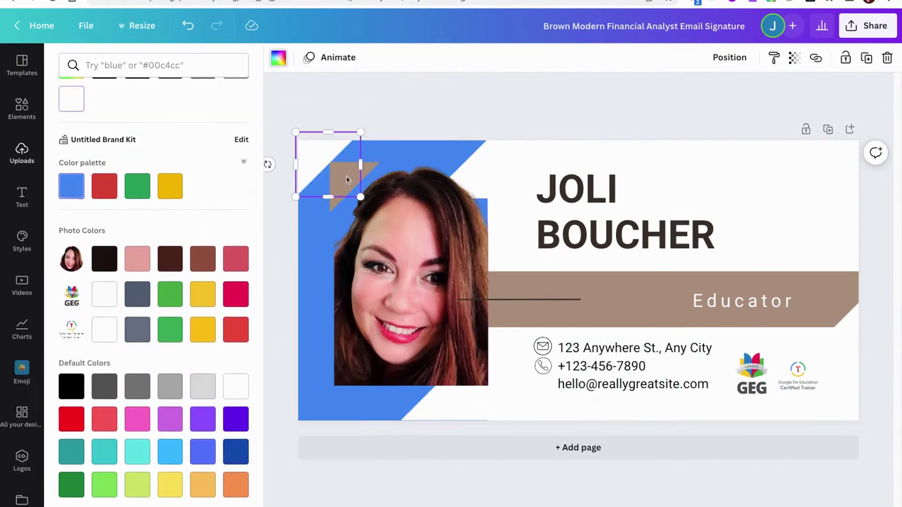
pyautogui.click(71, 186)
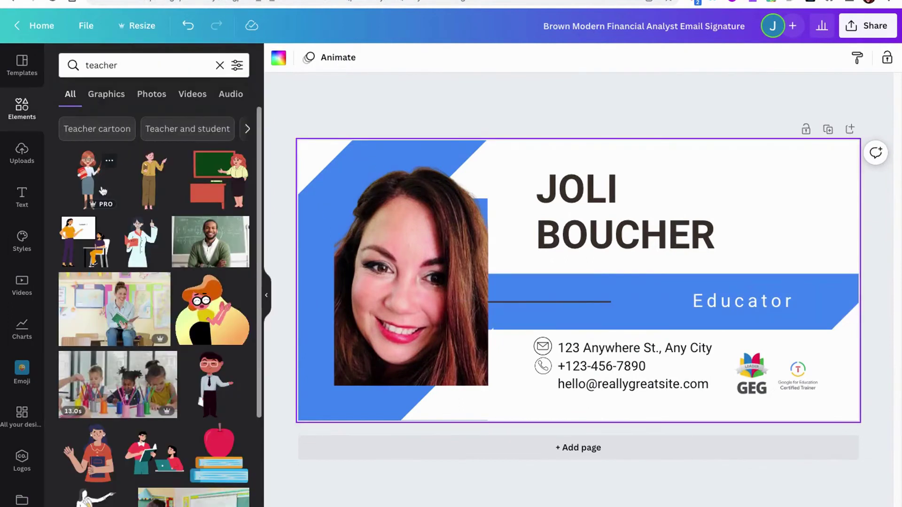
# Step: Add a teacher illustration above the Educator title and enlarge it
pyautogui.click(102, 191)
pyautogui.moveTo(578, 281); pyautogui.dragTo(774, 234)
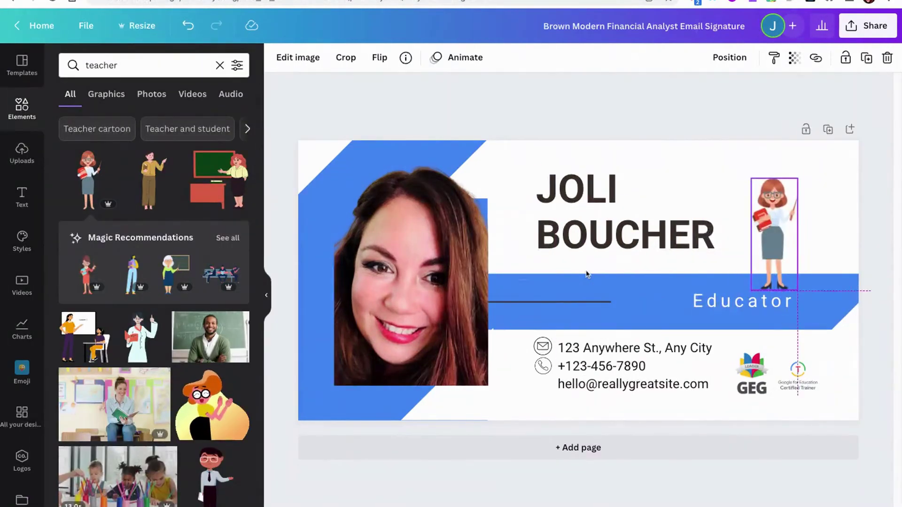
pyautogui.moveTo(797, 179); pyautogui.dragTo(816, 138)
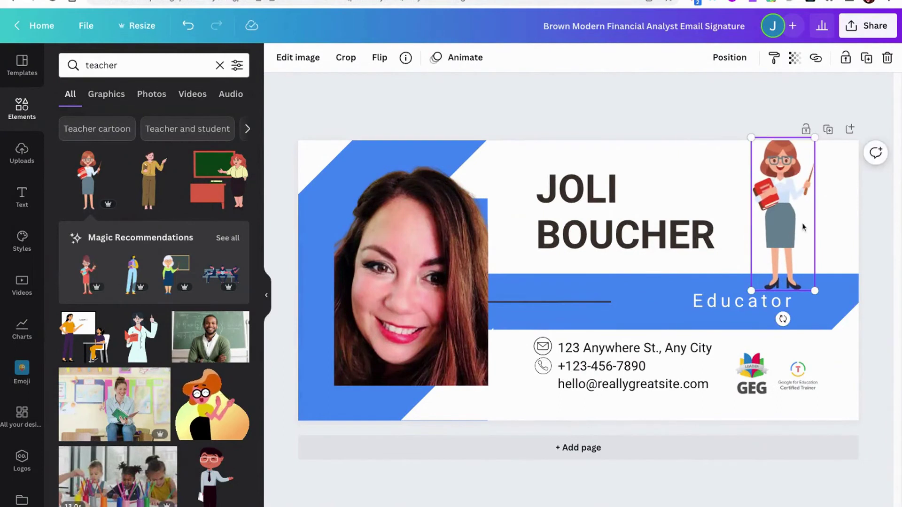
# Step: Nudge the name left, delete the portrait, and move the teacher graphic into the left blue panel
pyautogui.click(796, 227)
pyautogui.hotkey('shift', 'Left')
pyautogui.hotkey('shift', 'Left')
pyautogui.hotkey('shift', 'Left')
pyautogui.hotkey('shift', 'Left')
pyautogui.hotkey('shift', 'Left')
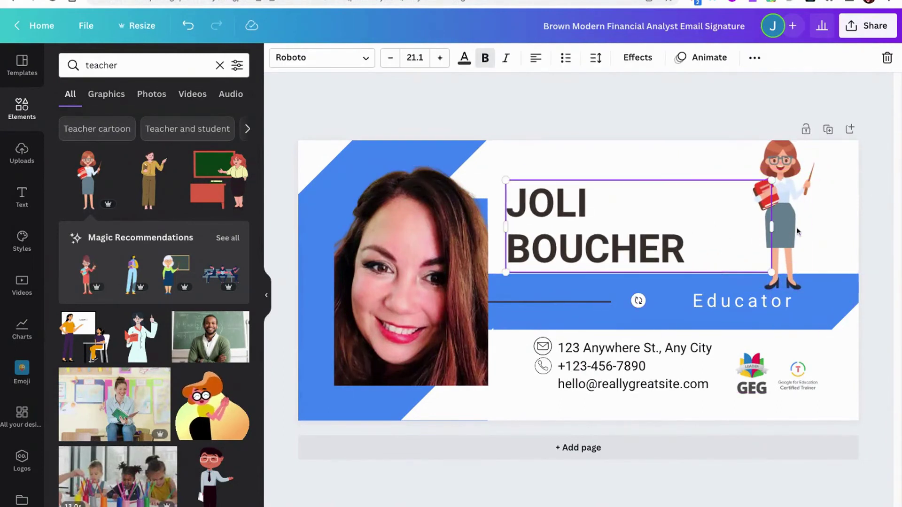
pyautogui.click(445, 231)
pyautogui.press('Delete')
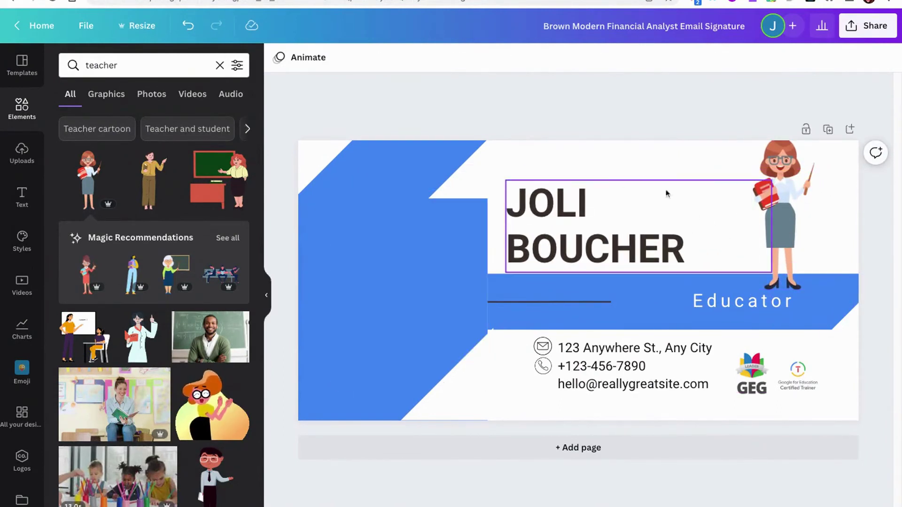
pyautogui.moveTo(816, 269); pyautogui.dragTo(393, 300)
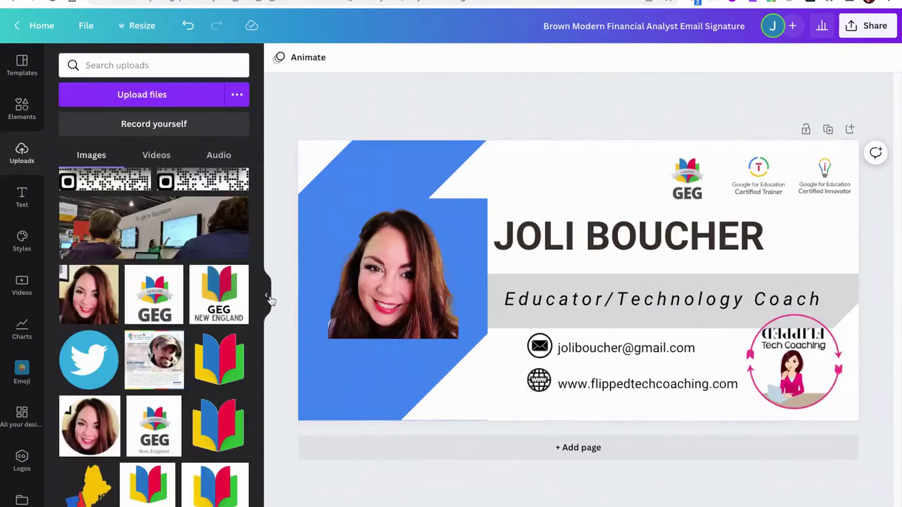
pyautogui.click(308, 267)
pyautogui.click(523, 77)
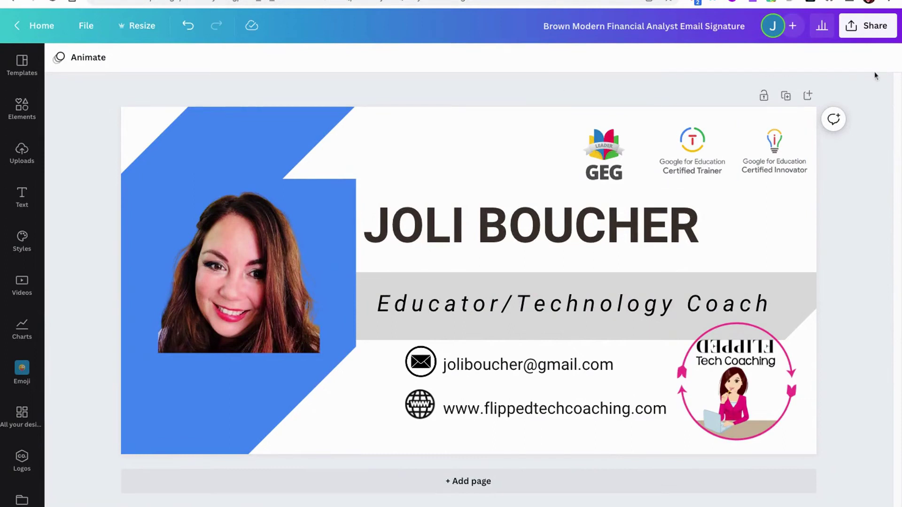
# Step: Download the signature design as a PNG file via Share > Download
pyautogui.click(866, 37)
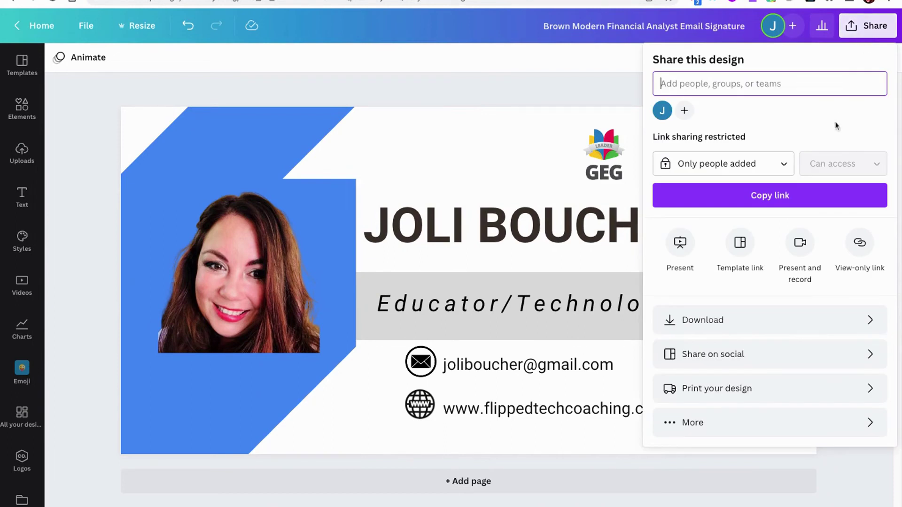
pyautogui.click(761, 315)
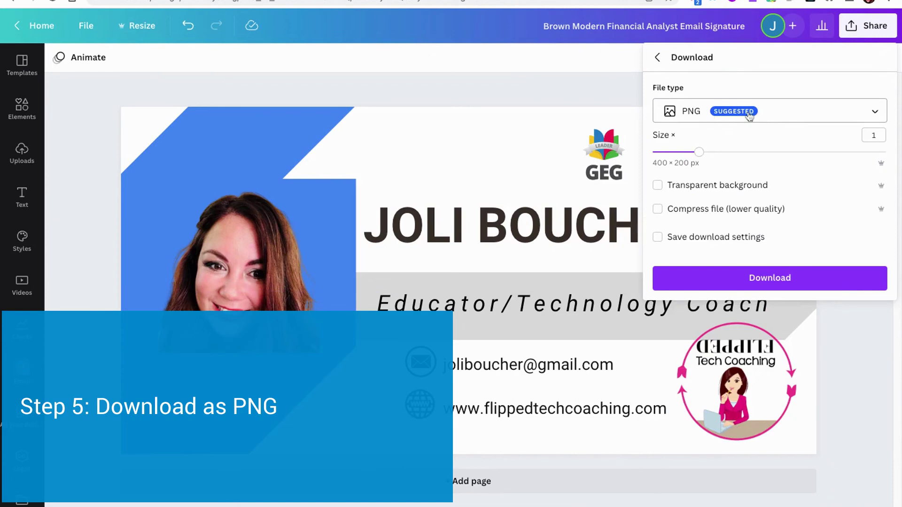
pyautogui.click(783, 283)
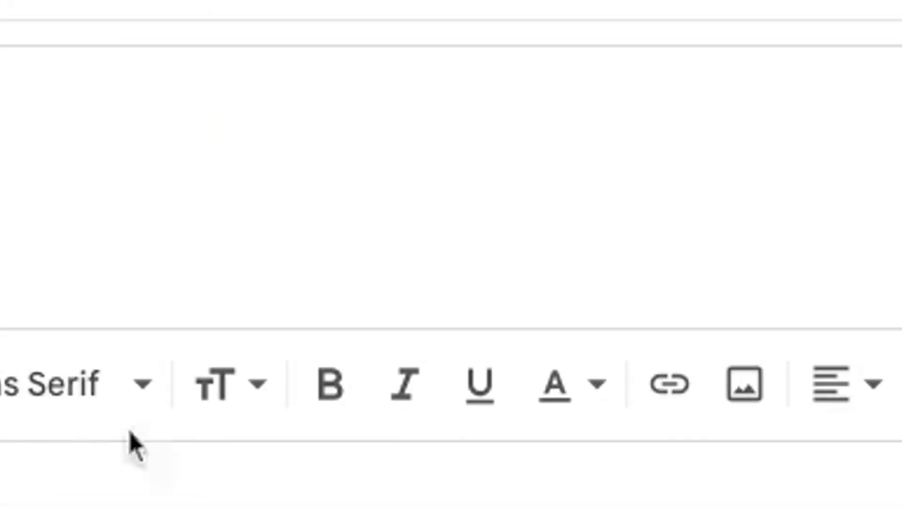
# Step: Upload the Canva signature PNG into Gmail's 'Google' signature and save the settings
pyautogui.click(745, 407)
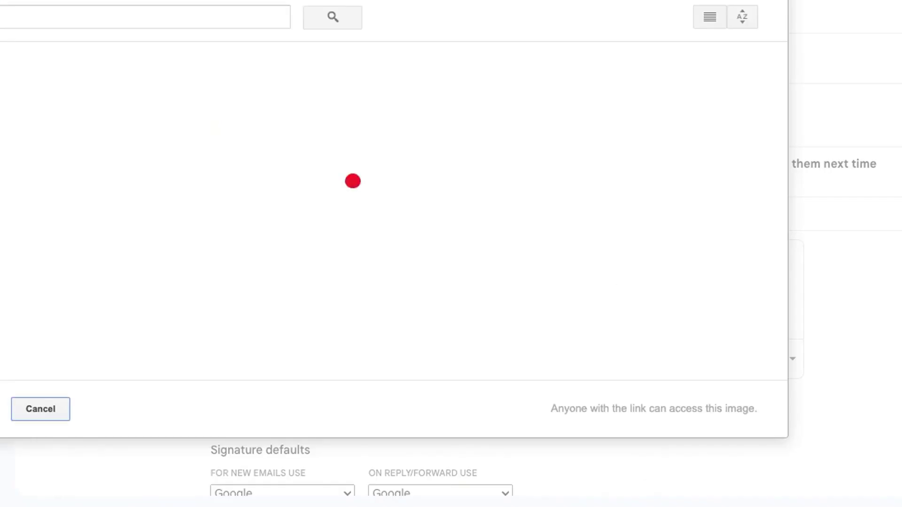
pyautogui.click(35, 367)
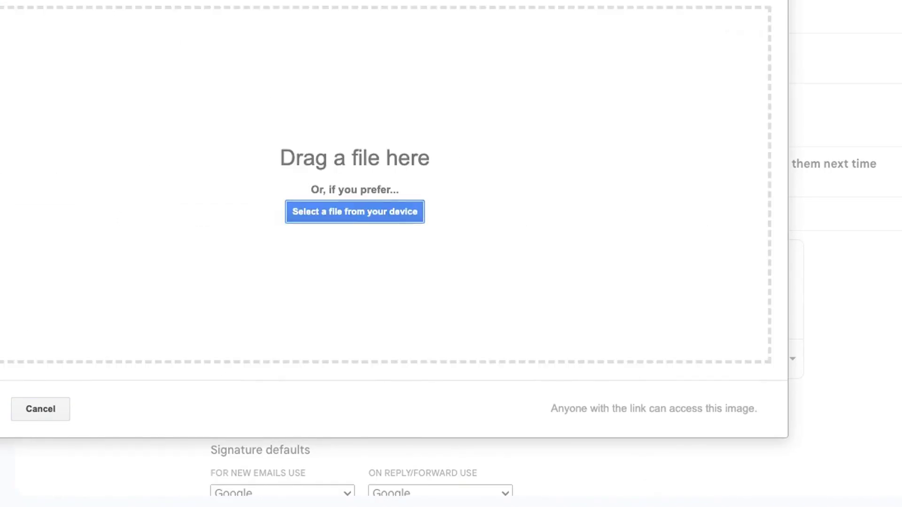
pyautogui.moveTo(897, 235); pyautogui.dragTo(261, 160)
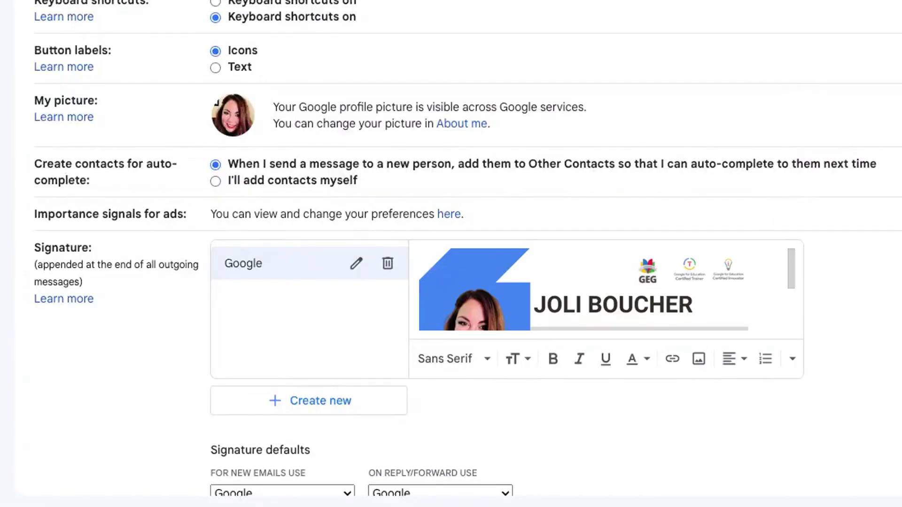
pyautogui.scroll(-3, 590, 278)
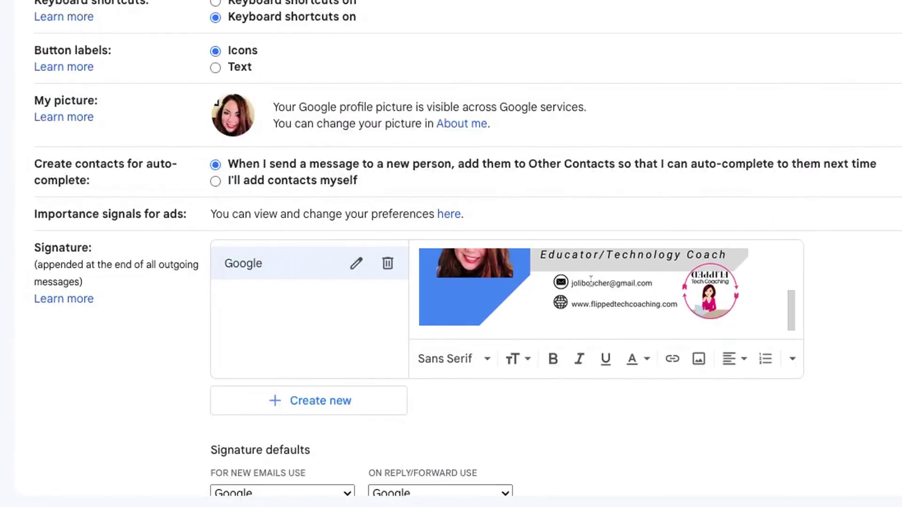
pyautogui.scroll(-4, 644, 343)
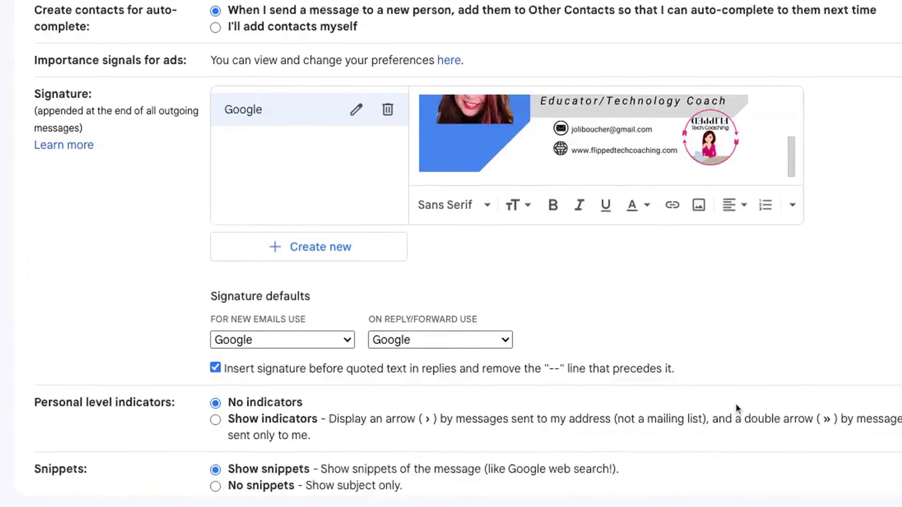
pyautogui.scroll(-9, 735, 404)
pyautogui.click(452, 403)
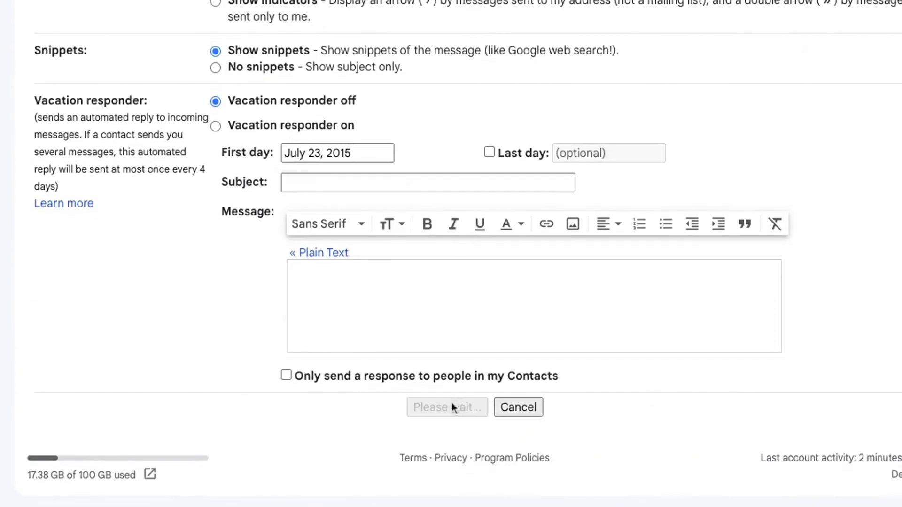